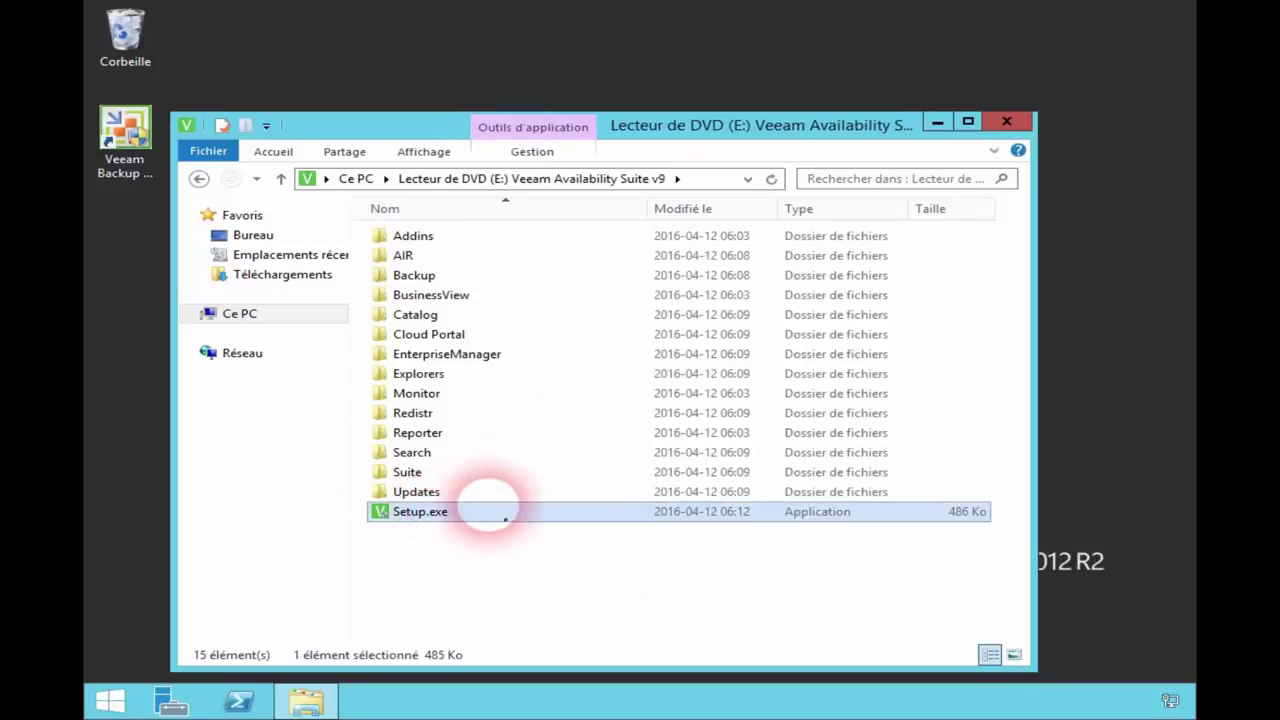
# - Start the Veeam Backup & Replication Server upgrade from the Availability Suite setup and accept the license agreement
pyautogui.click(740, 386)
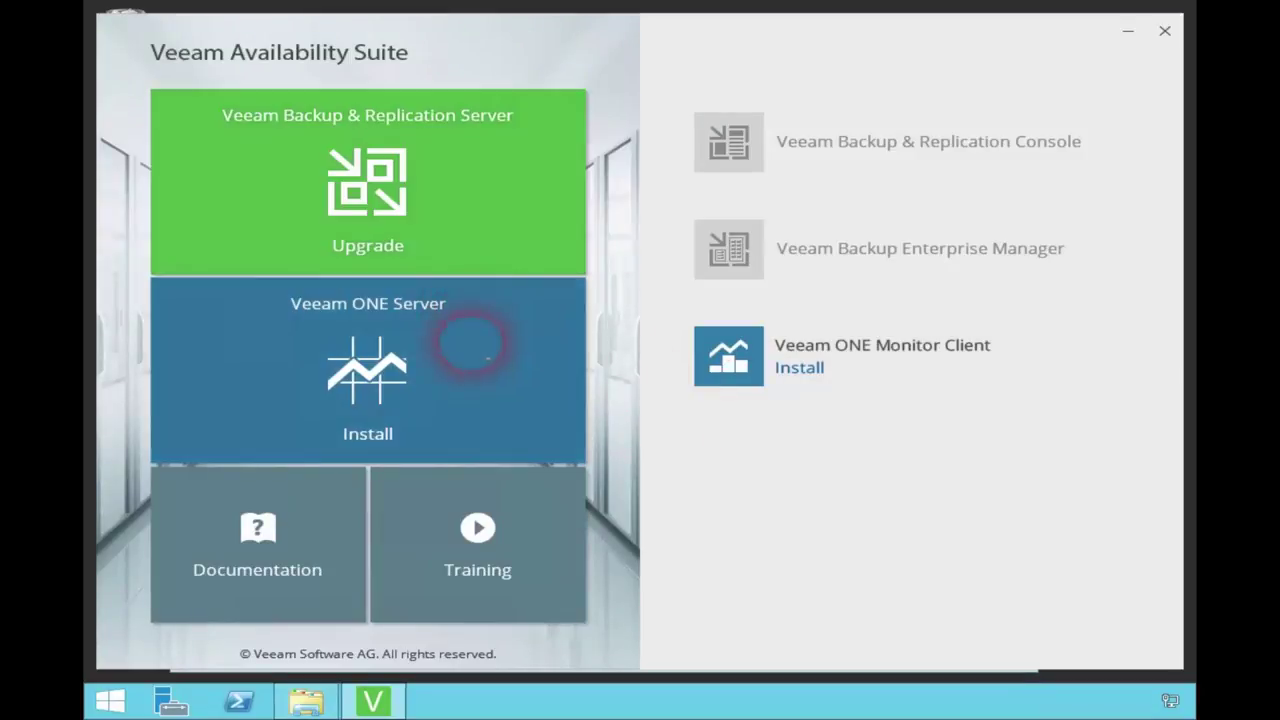
pyautogui.click(445, 240)
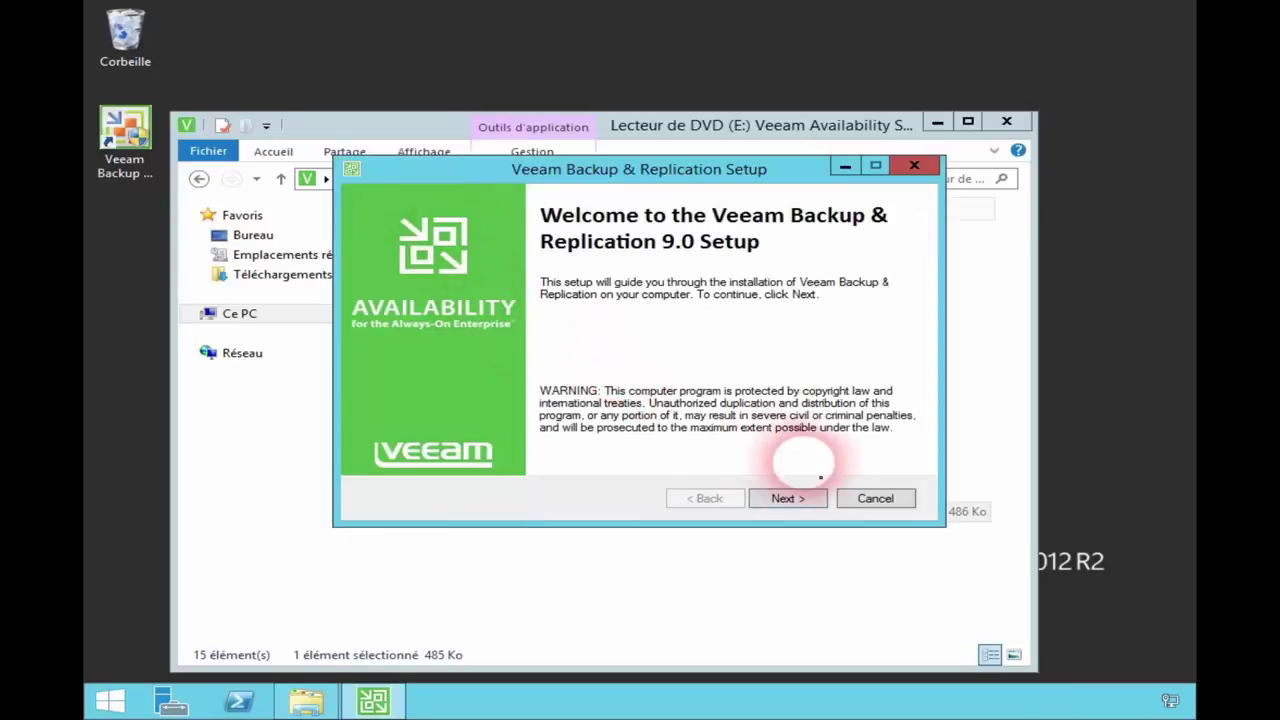
pyautogui.click(790, 498)
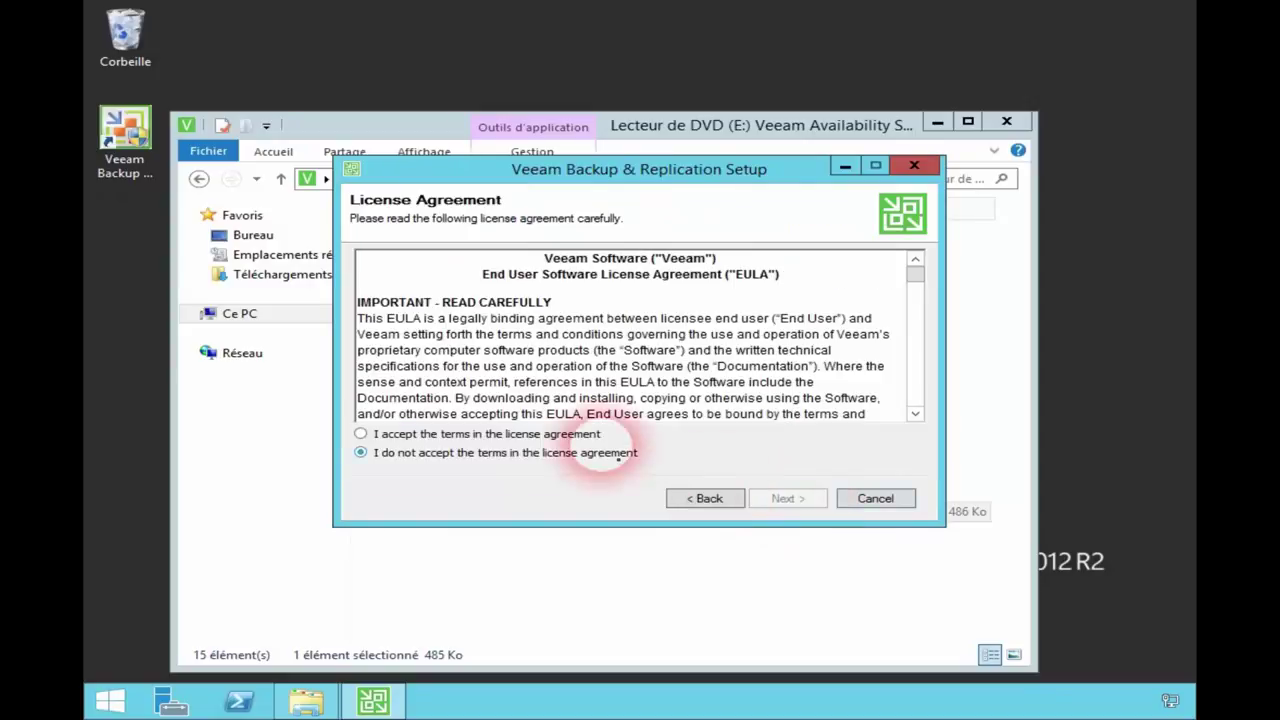
pyautogui.click(590, 436)
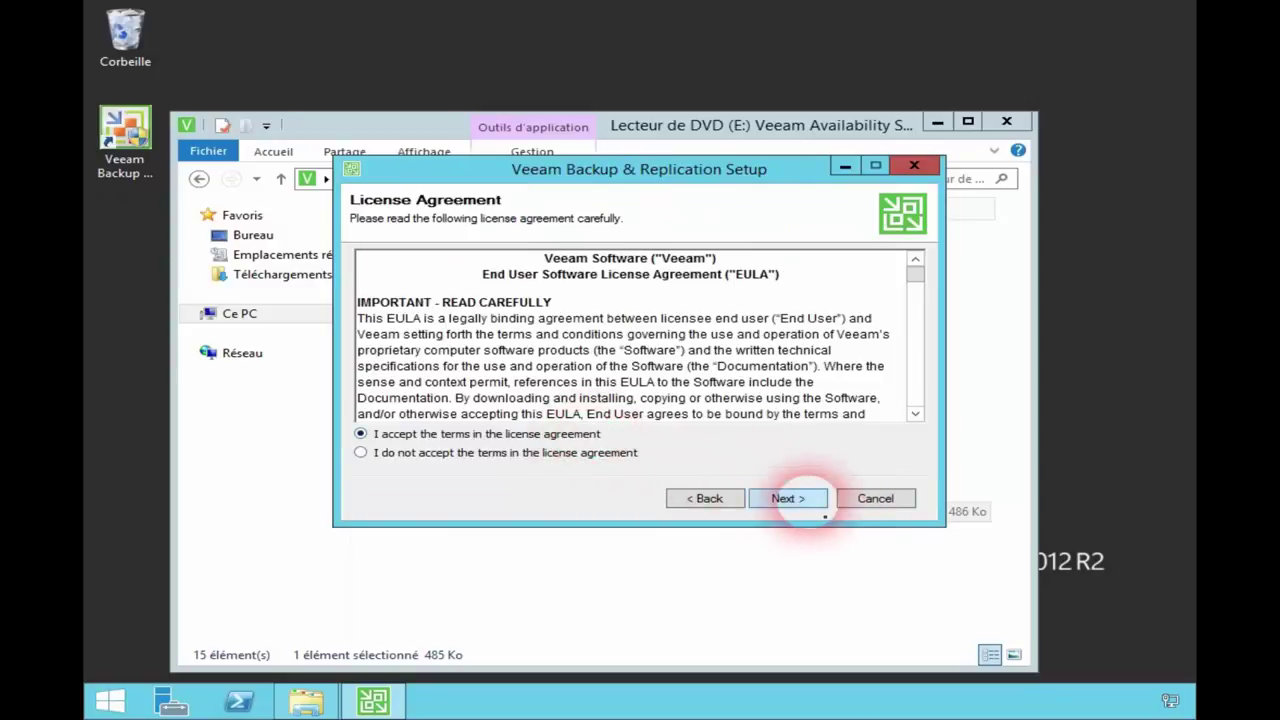
pyautogui.click(790, 498)
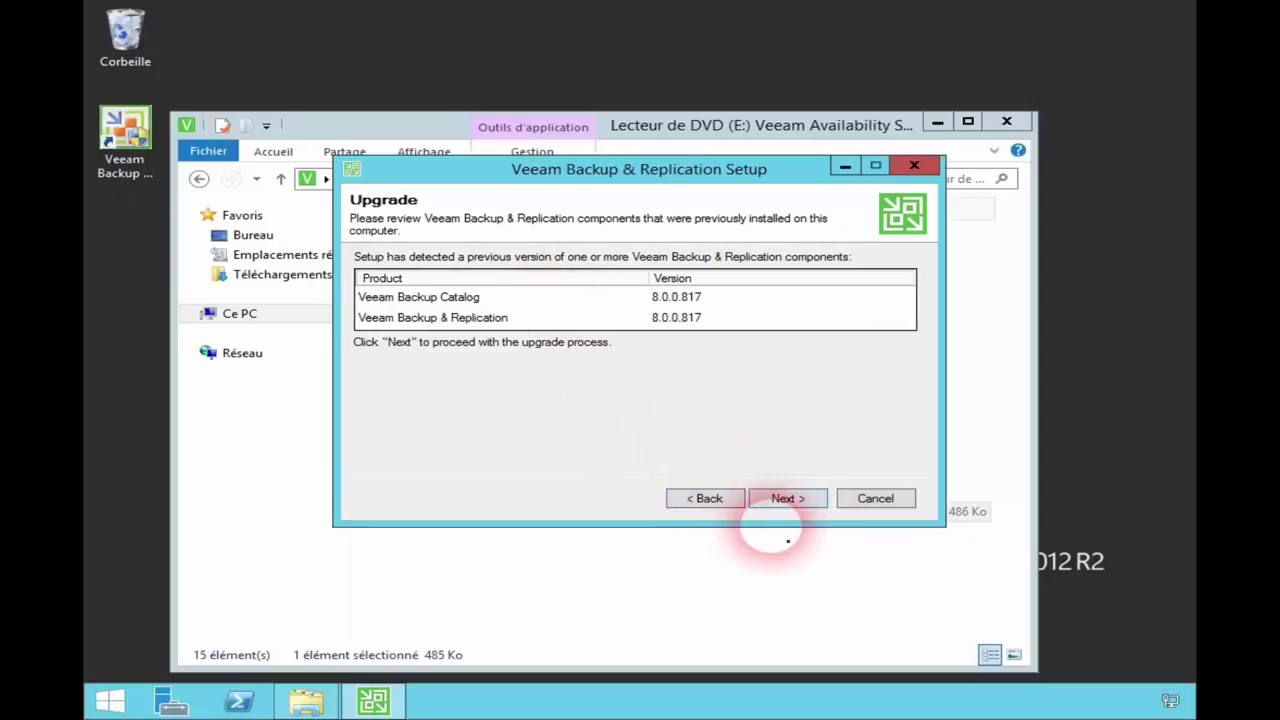
# - Proceed with upgrading the detected components, skip providing a license file, and keep the LOCAL SYSTEM account for the service
pyautogui.click(790, 498)
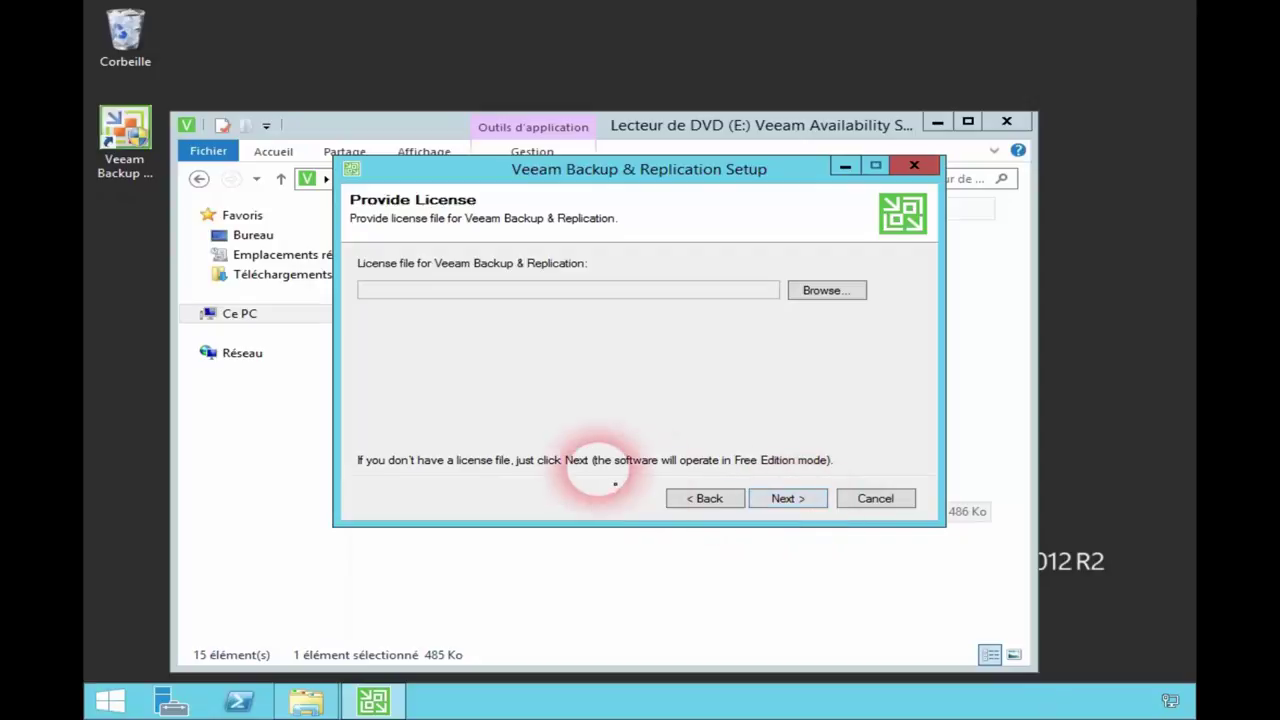
pyautogui.click(783, 500)
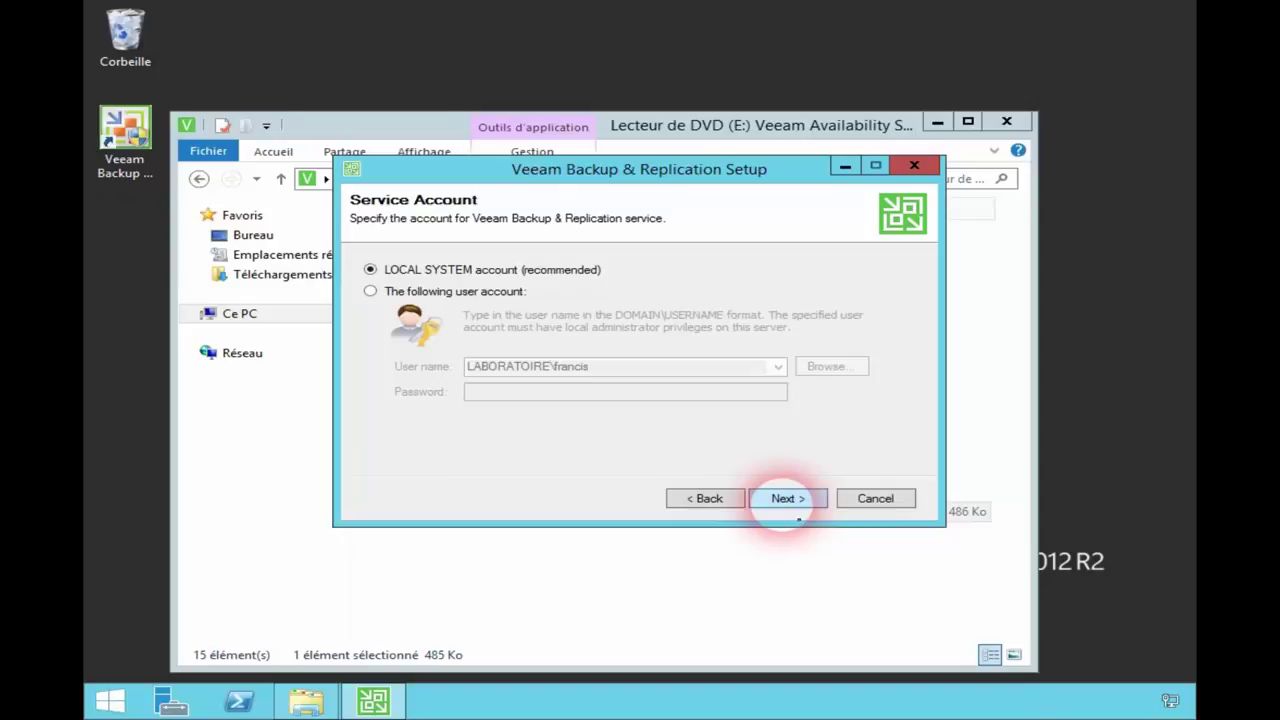
pyautogui.click(787, 498)
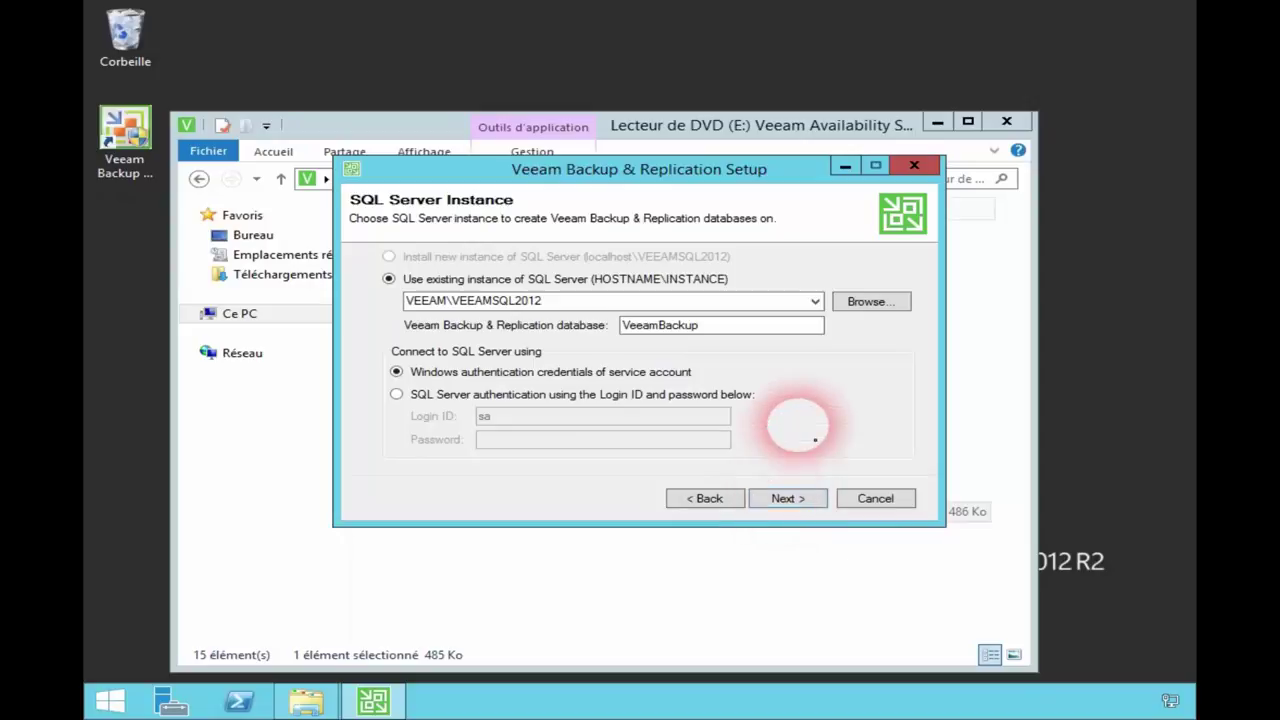
# - Connect the setup to the existing VeeamBackup database on VEEAM\VEEAMSQL2012 using Windows authentication, and complete the installation
pyautogui.click(787, 498)
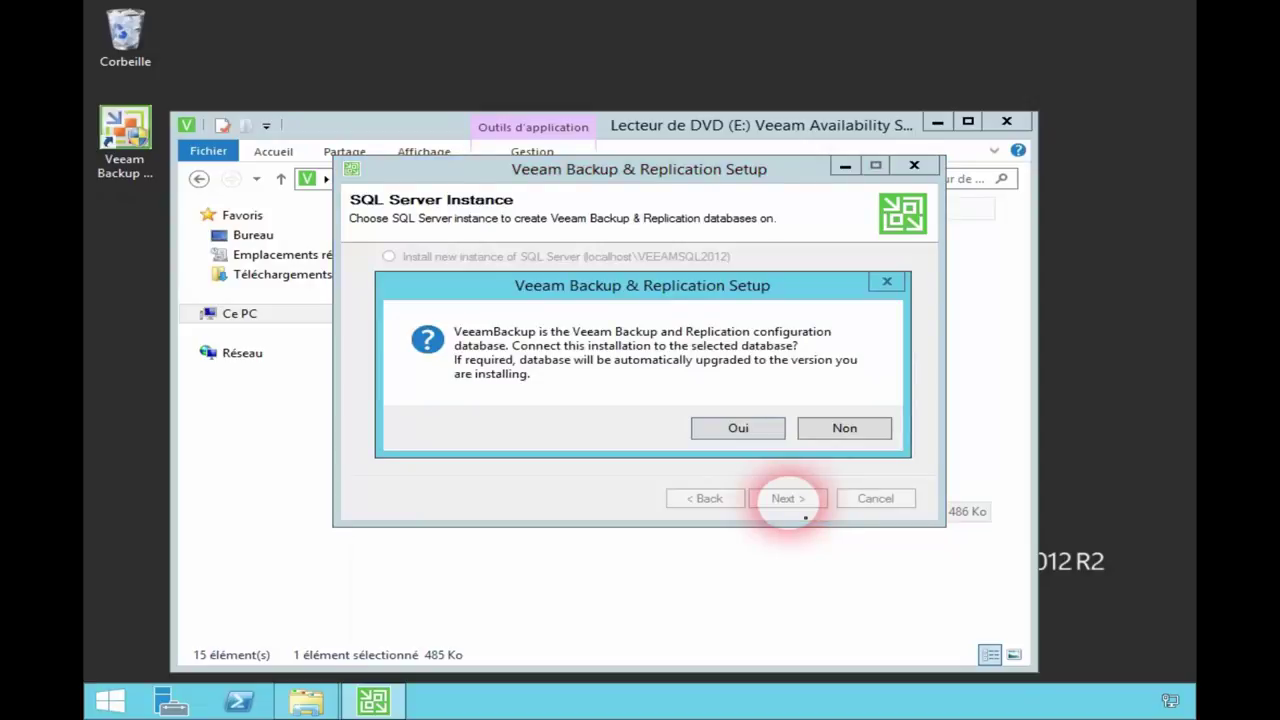
pyautogui.click(740, 428)
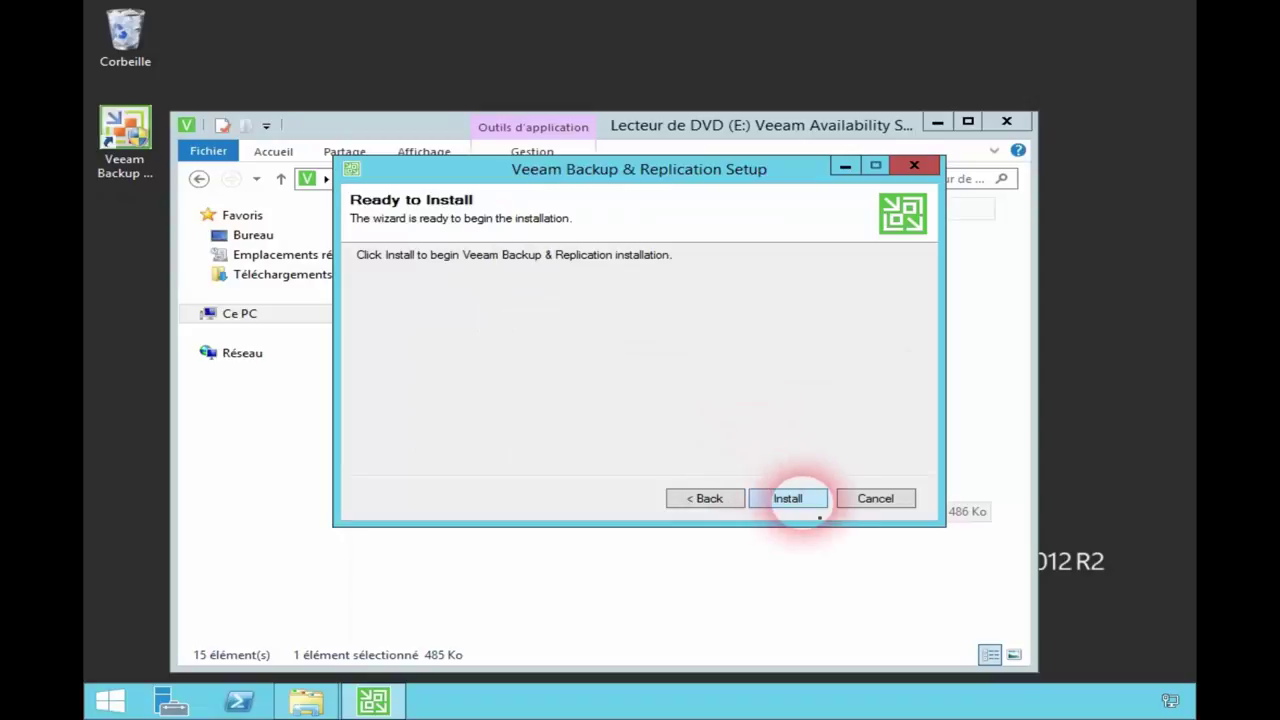
pyautogui.click(800, 498)
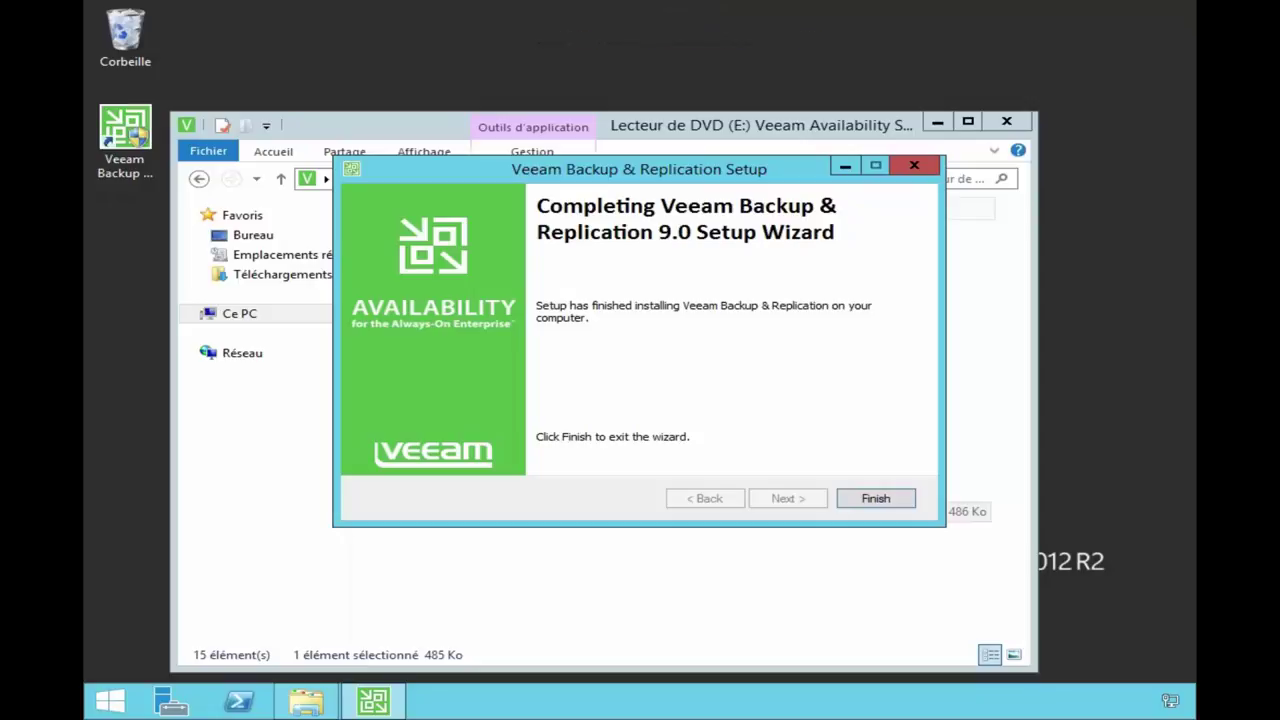
pyautogui.click(878, 501)
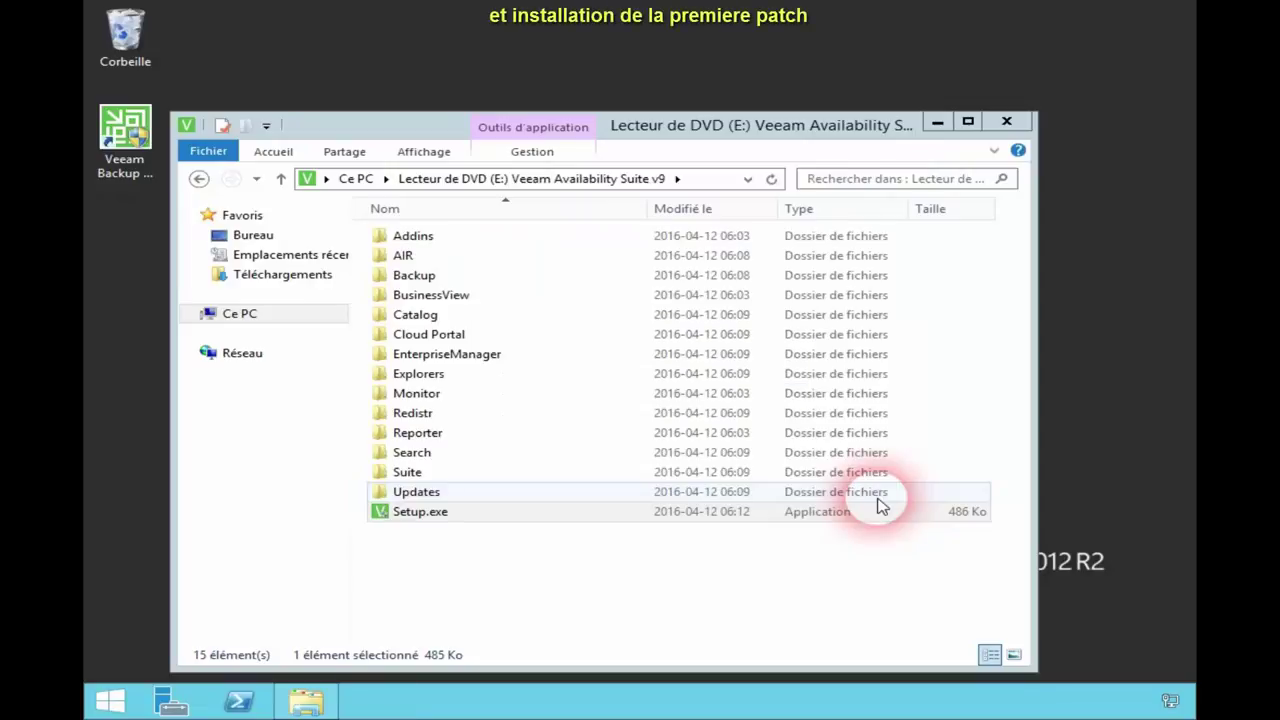
# - Install Veeam Backup & Replication 9.0 Update 1 and close the Veeam Availability Suite launcher
pyautogui.click(937, 122)
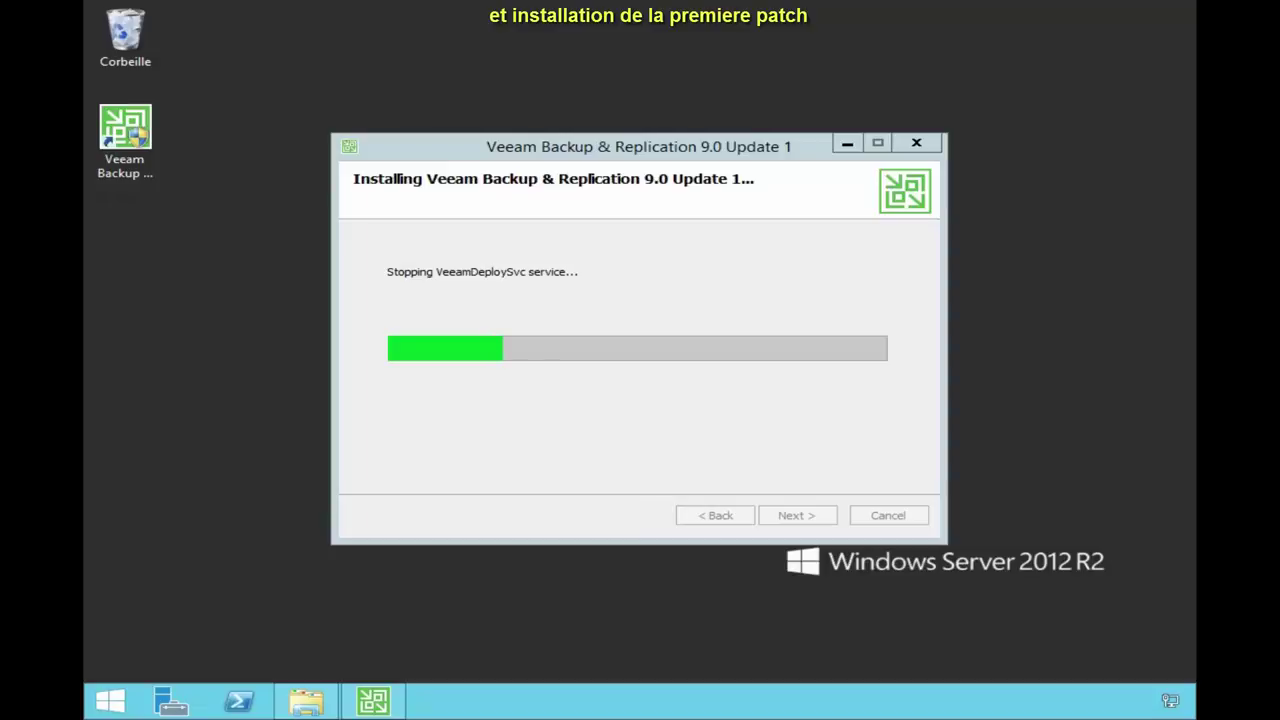
pyautogui.click(774, 157)
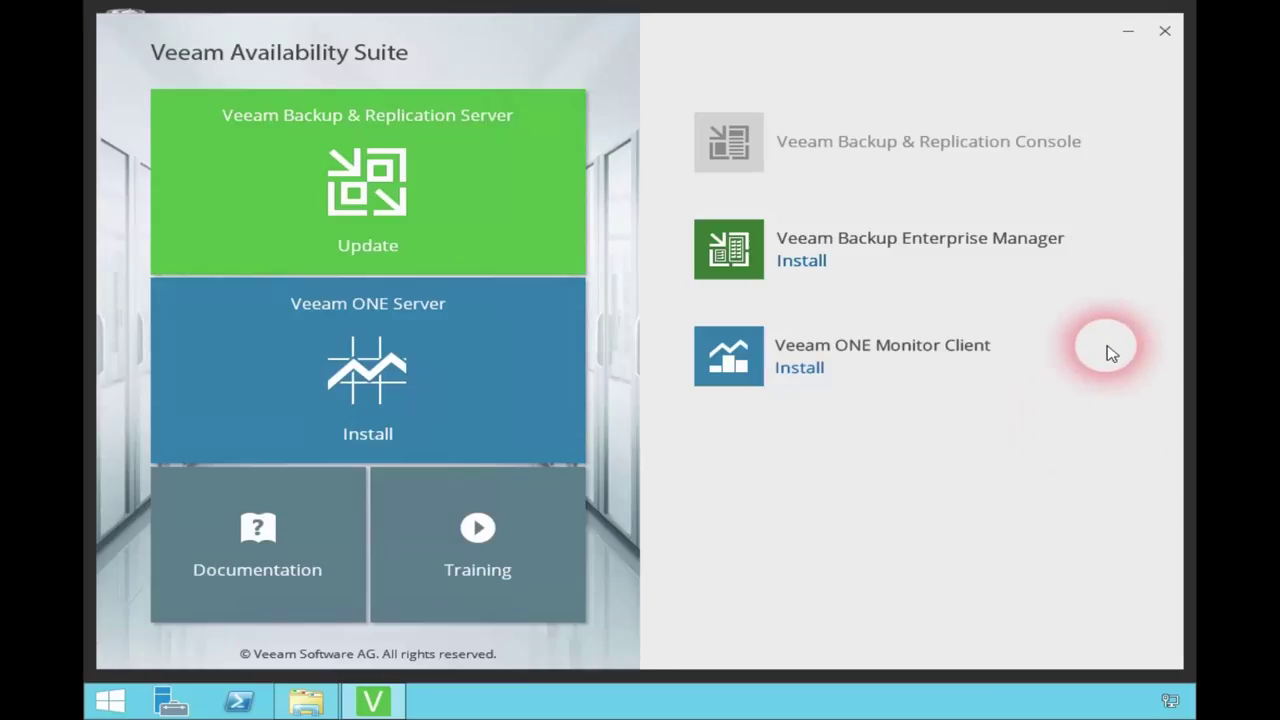
pyautogui.click(1166, 33)
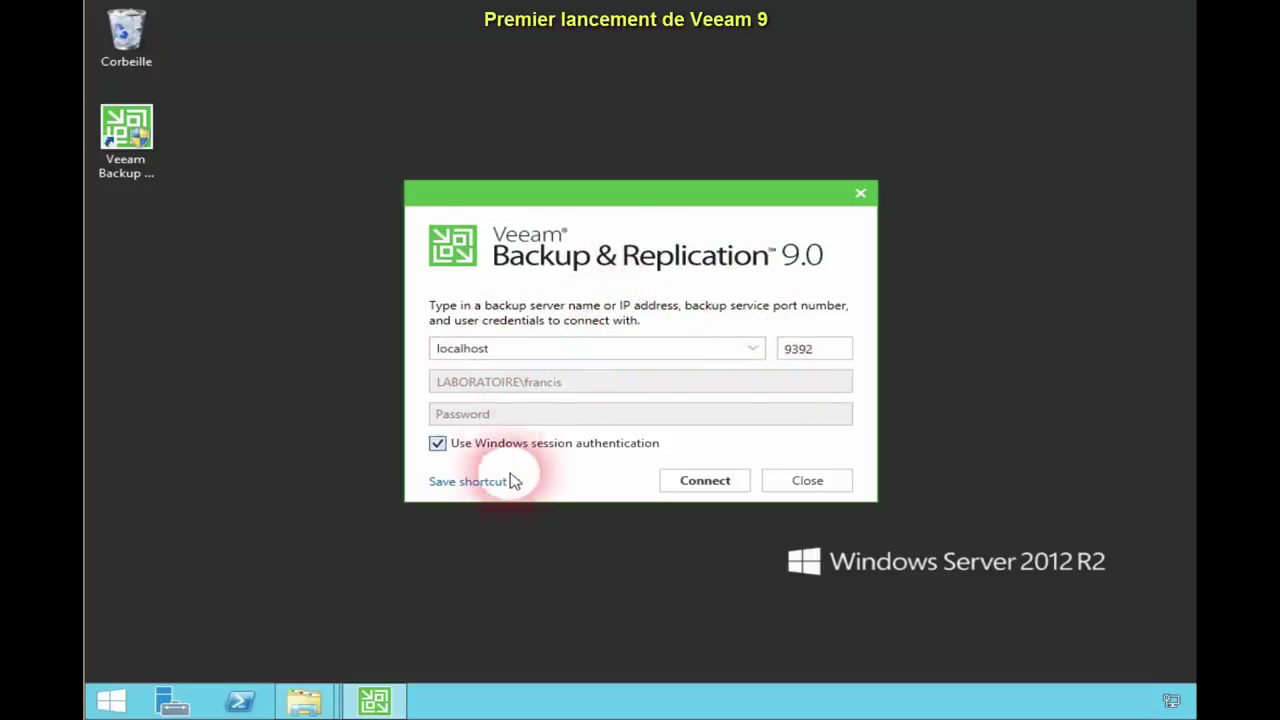
# - Connect to the localhost backup server with Windows session authentication and update the components on 192.168.2.19 and Veeam.laboratoire.lan
pyautogui.click(706, 480)
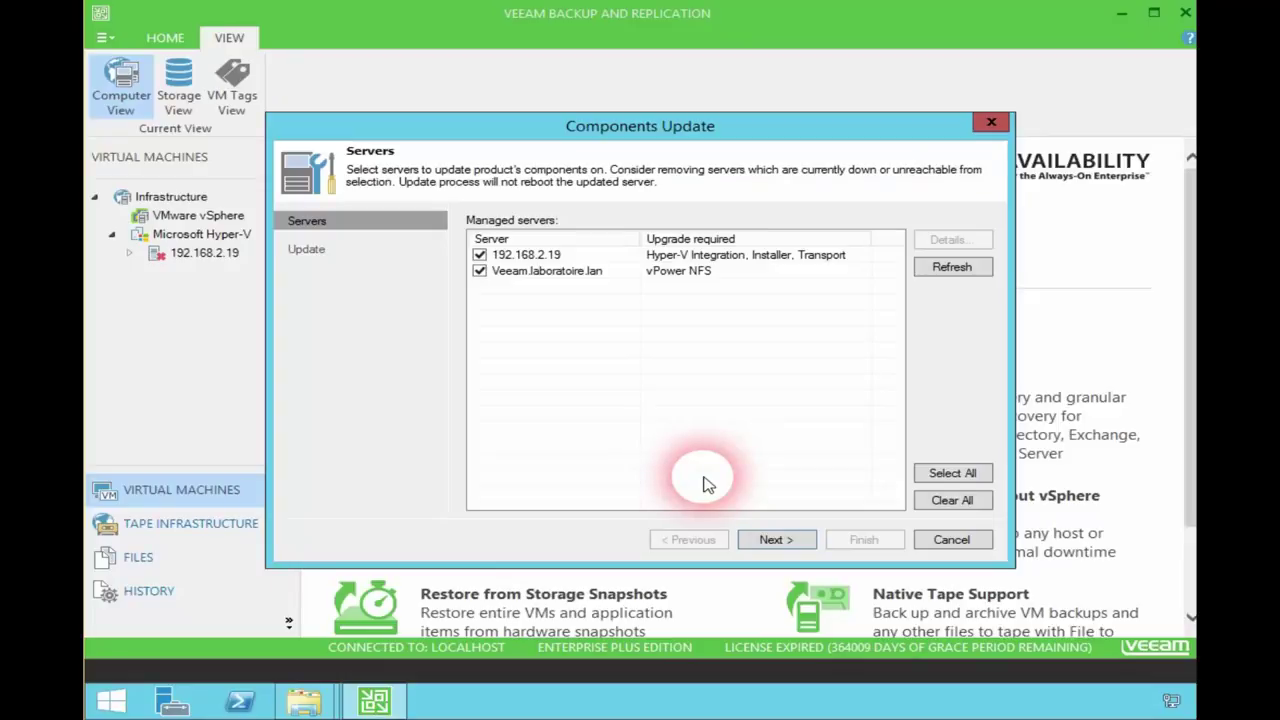
pyautogui.click(783, 541)
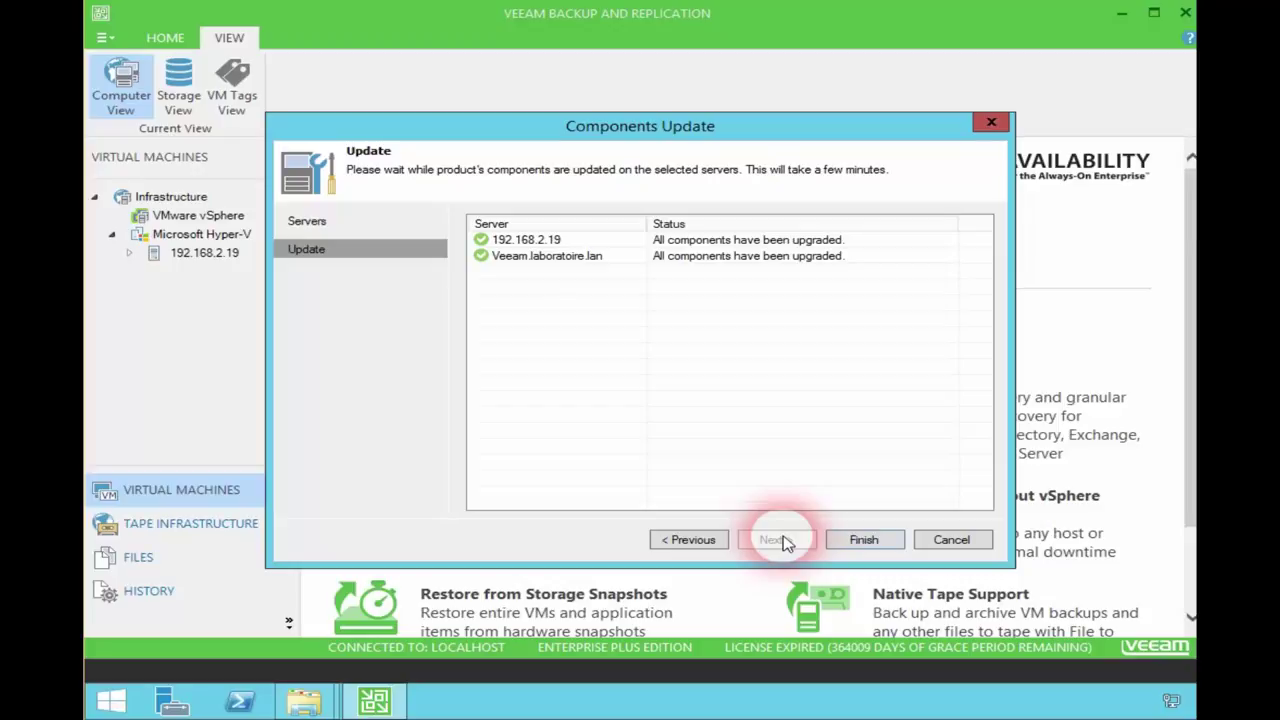
pyautogui.click(860, 540)
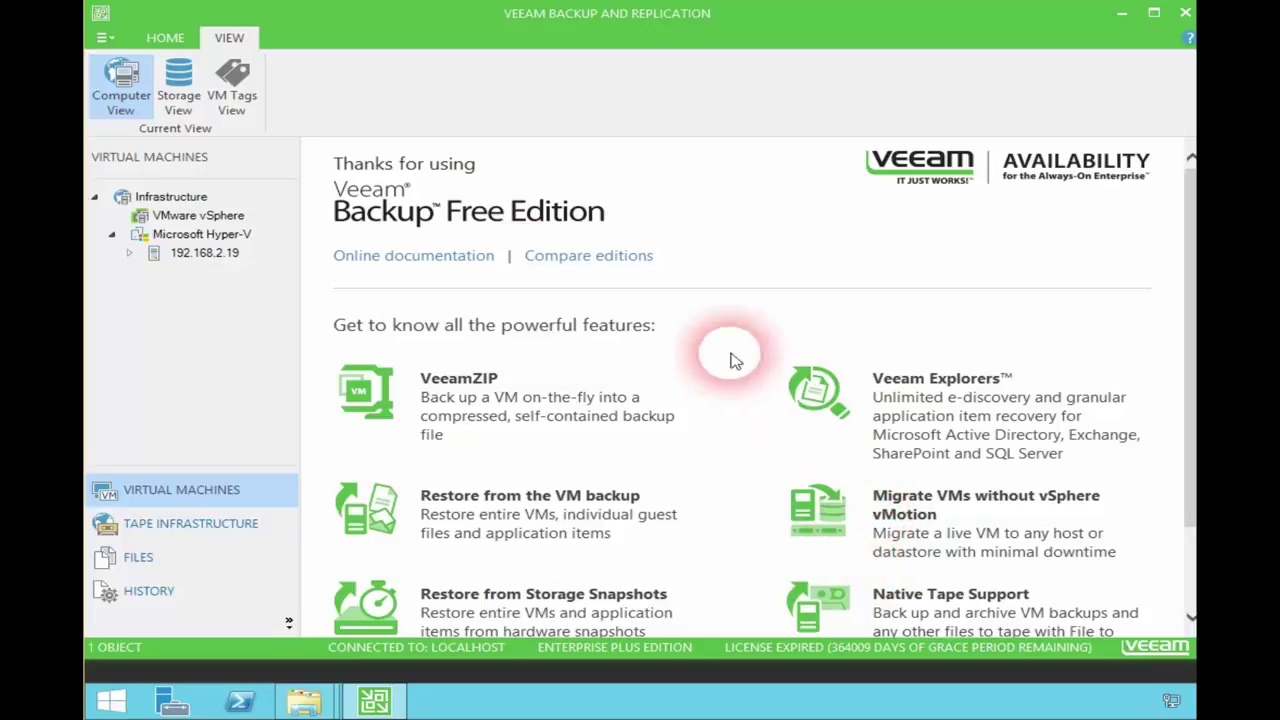
pyautogui.click(180, 253)
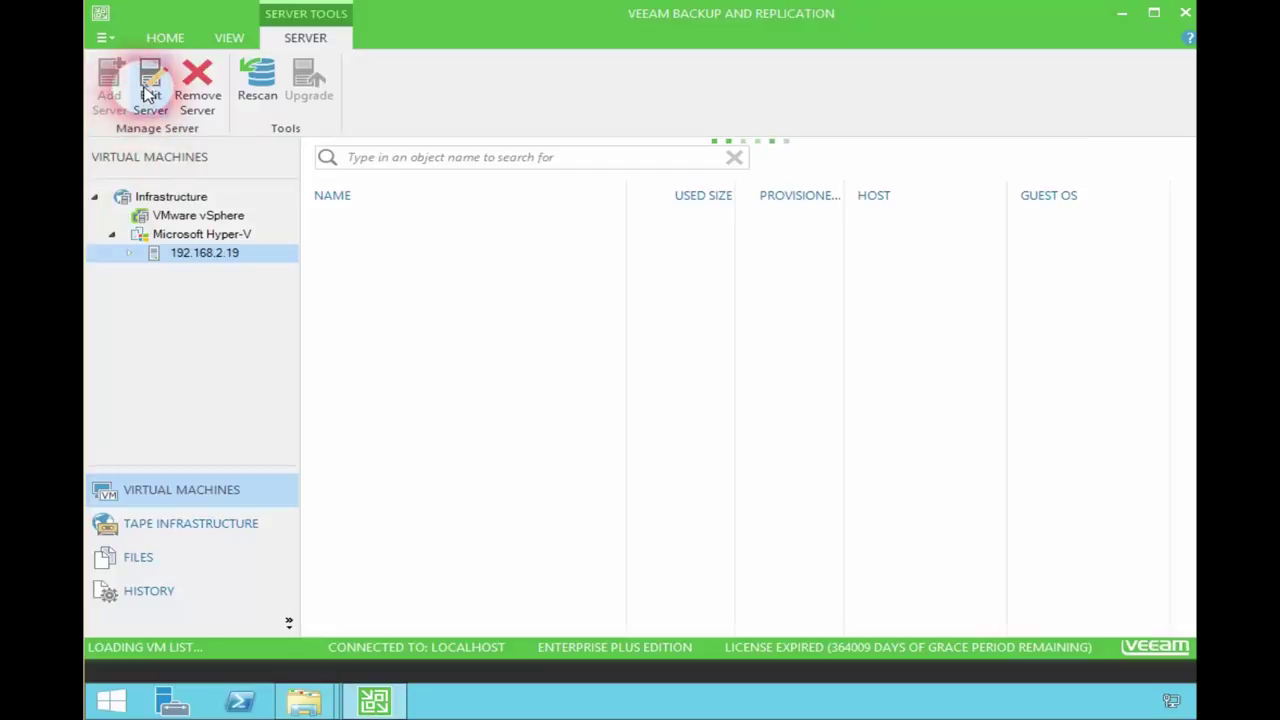
# - Install the license file veeam_backup_trial.lic from the desktop and close the license information
pyautogui.click(104, 38)
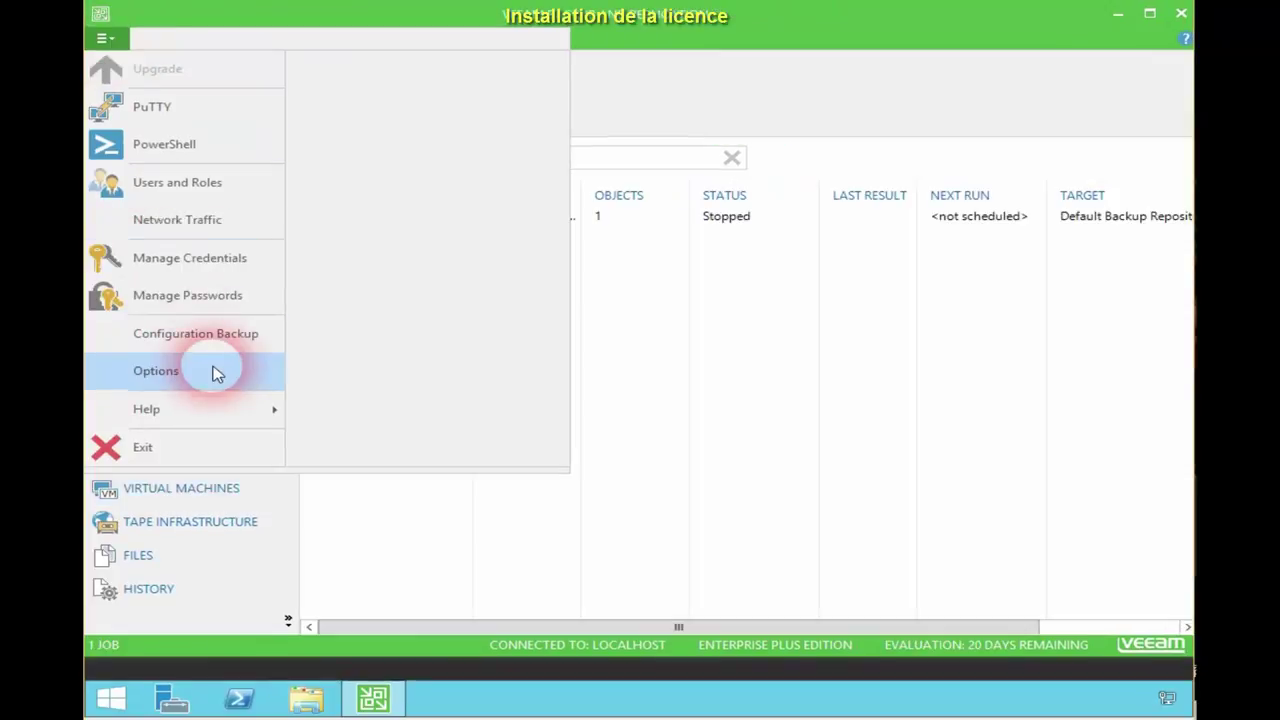
pyautogui.moveTo(271, 414)
pyautogui.click(421, 139)
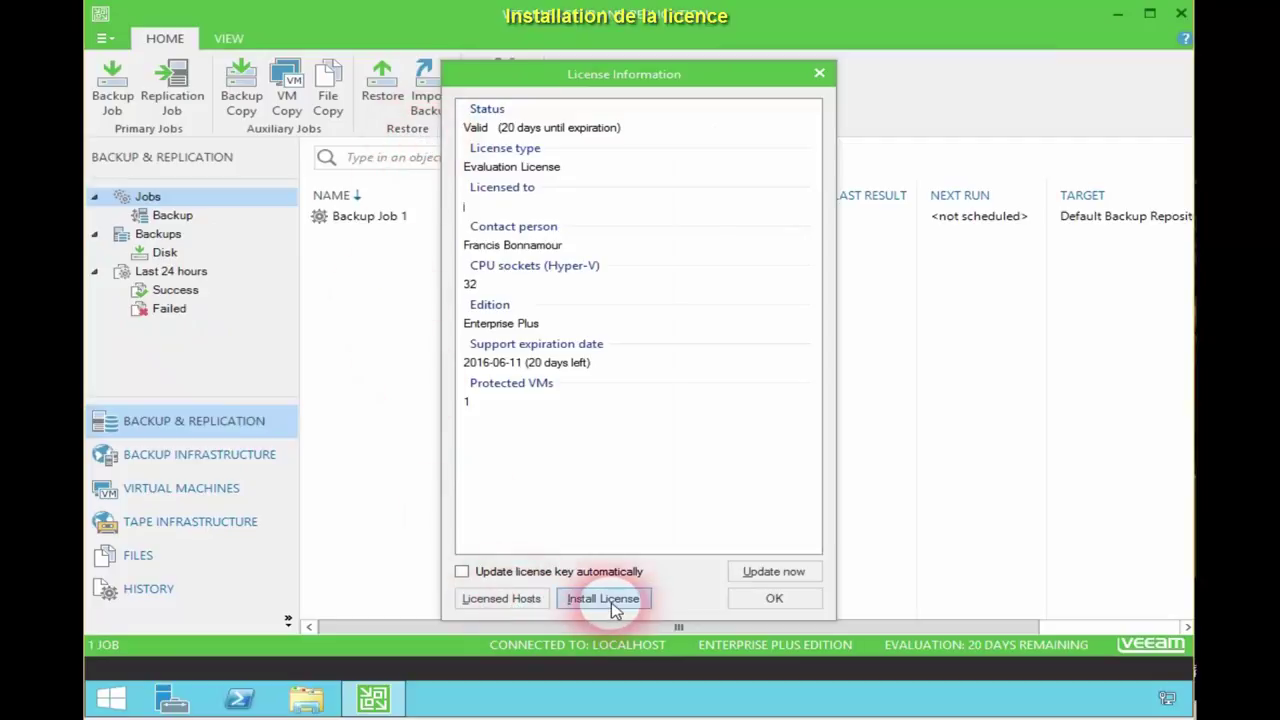
pyautogui.click(603, 598)
pyautogui.click(765, 425)
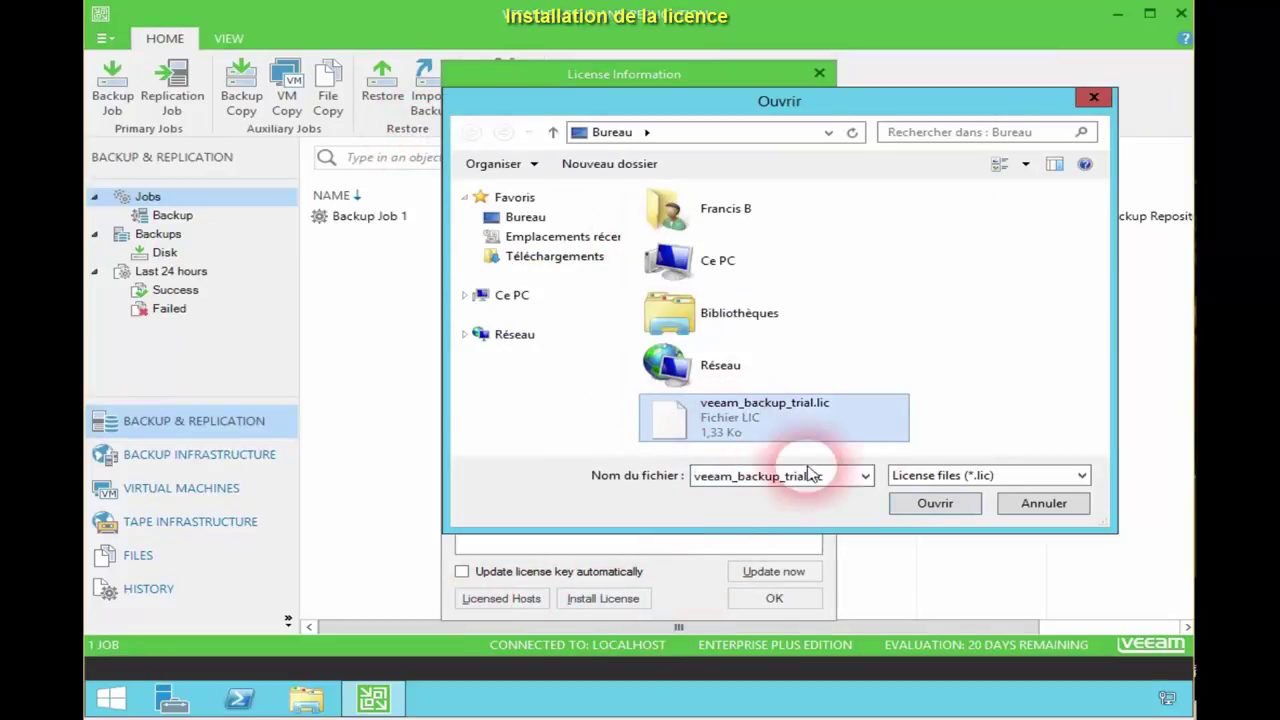
pyautogui.click(934, 505)
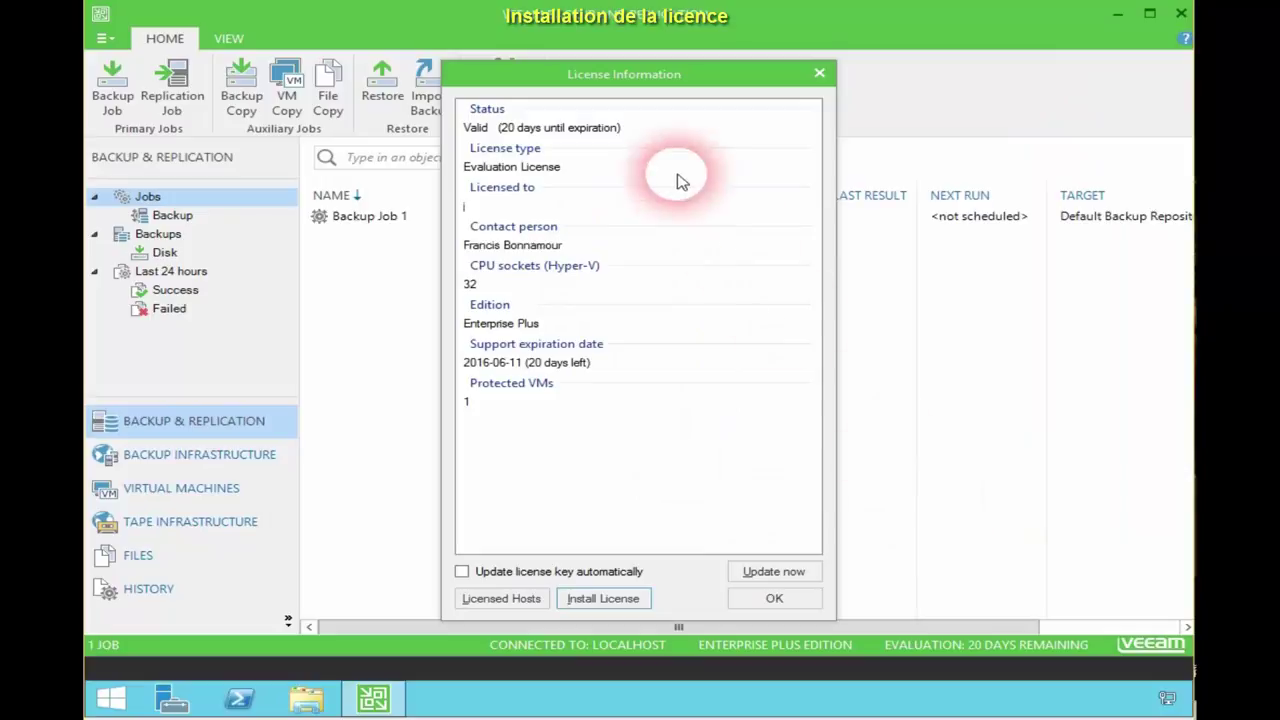
pyautogui.click(776, 598)
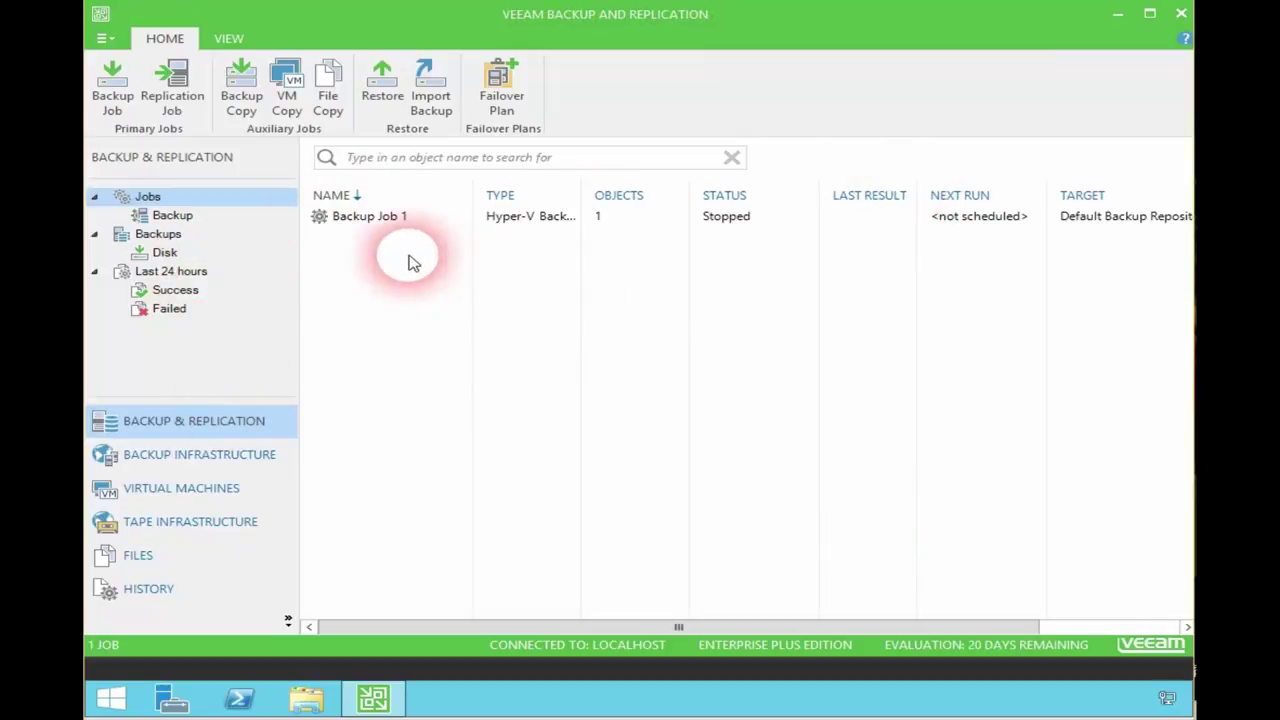
# - Begin a Windows guest files restore from backup and choose the DC02 virtual machine in Backup Job 1
pyautogui.click(388, 100)
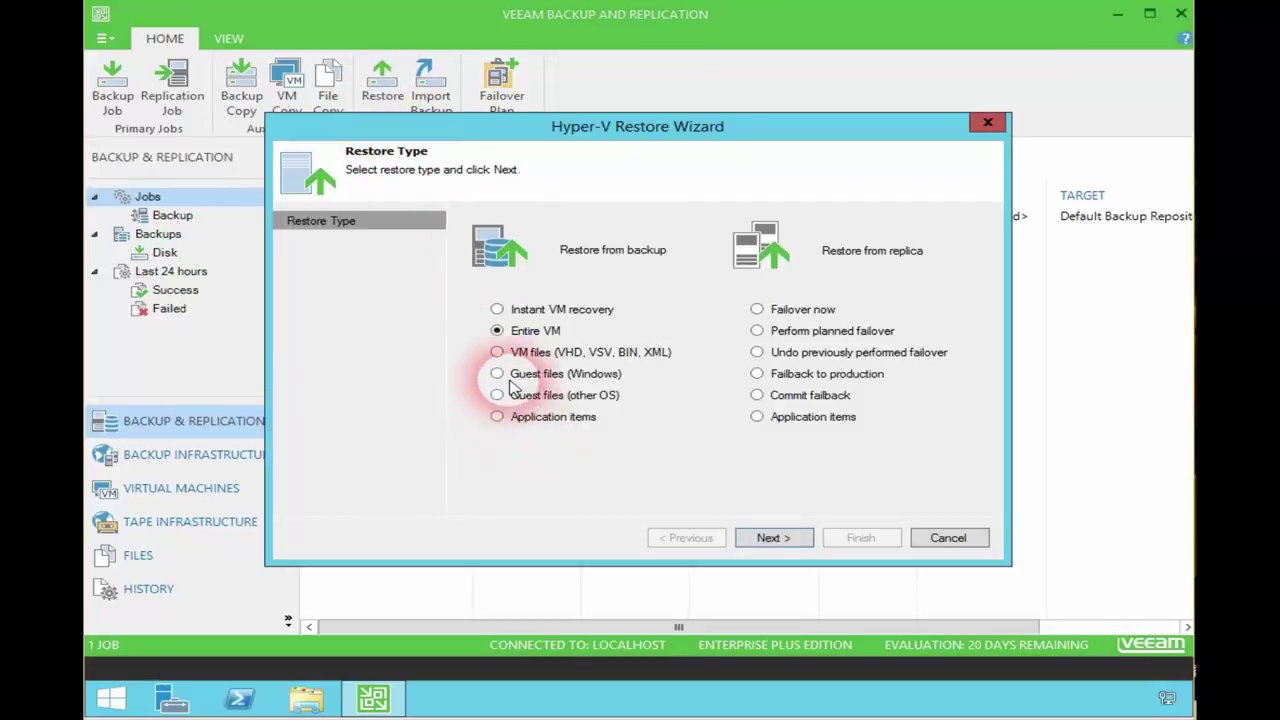
pyautogui.click(498, 374)
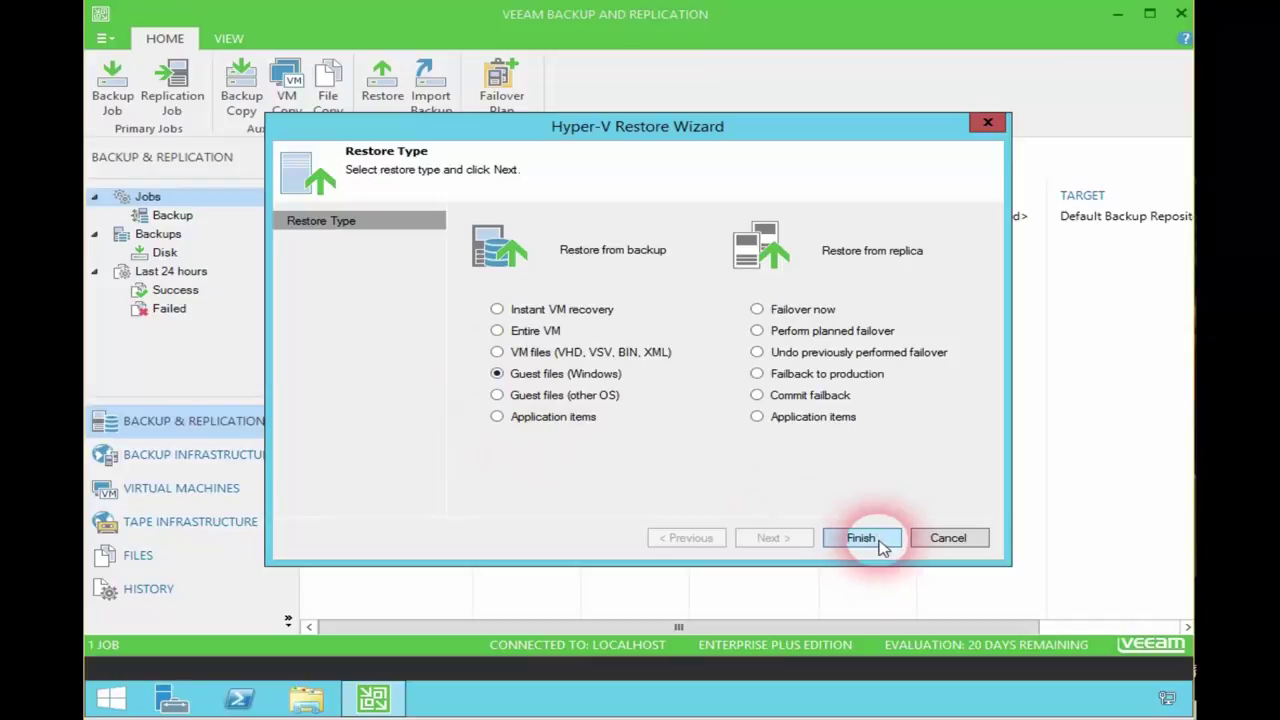
pyautogui.click(862, 538)
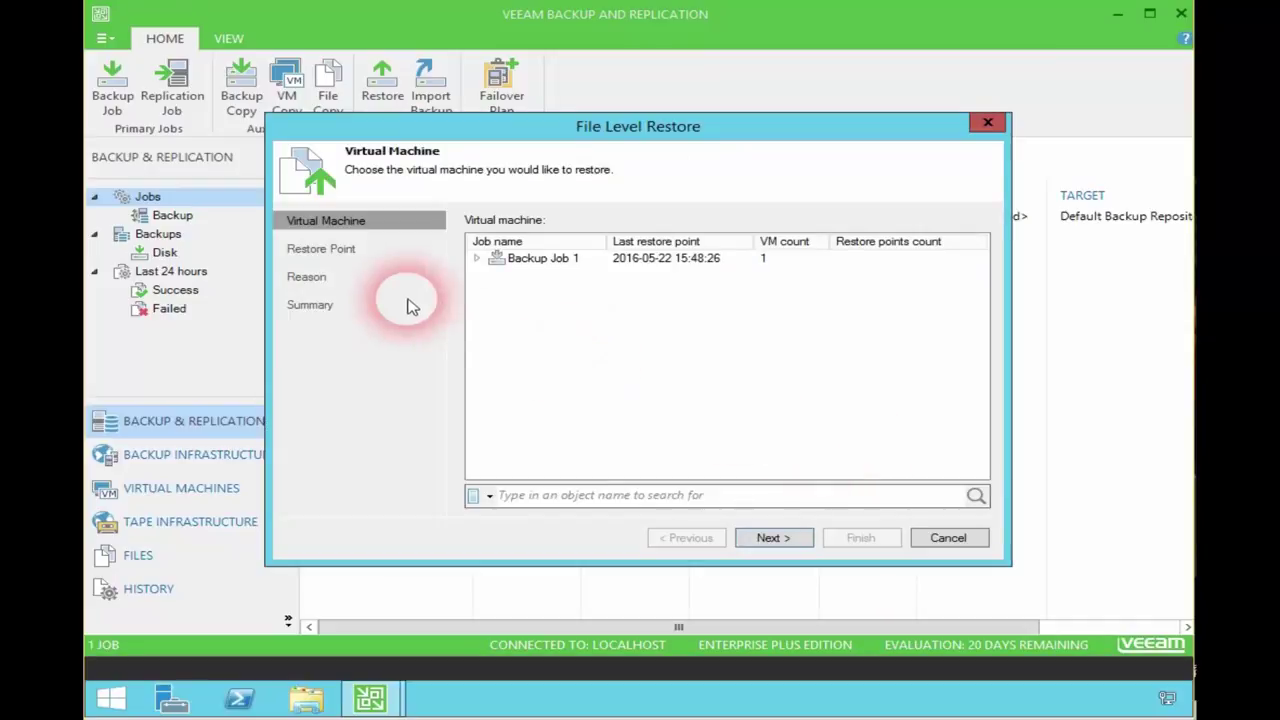
pyautogui.click(476, 258)
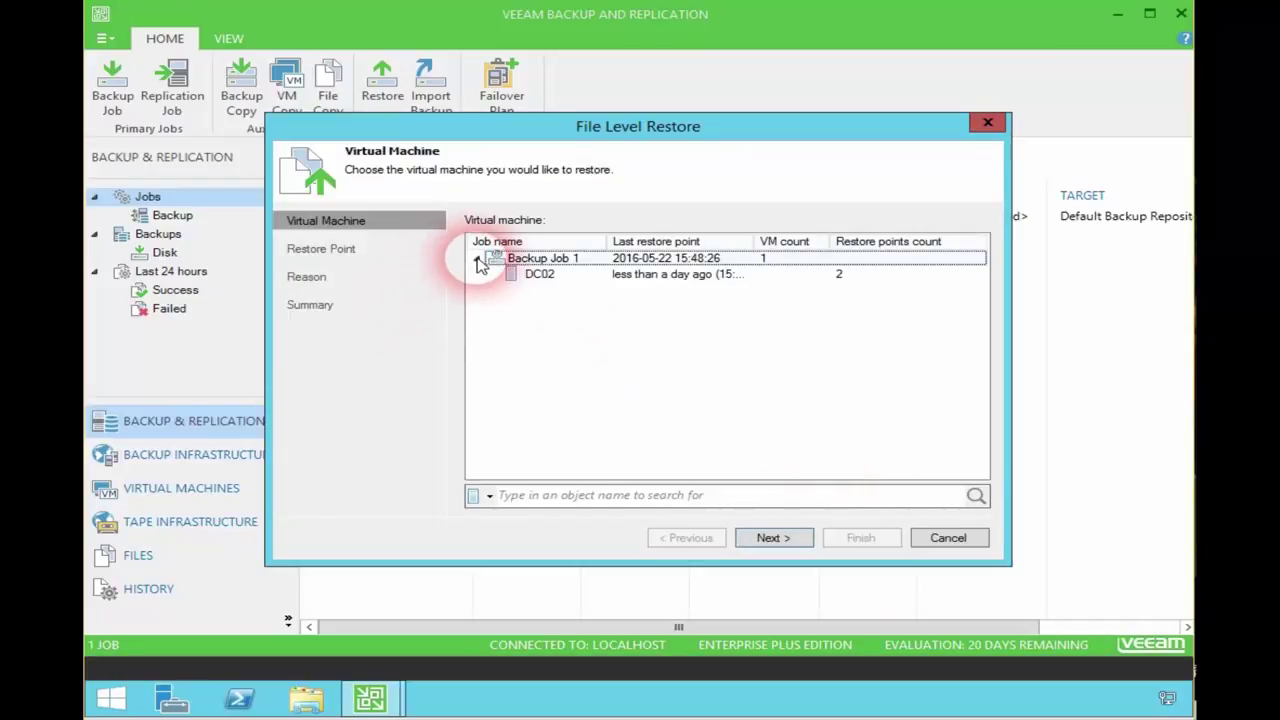
pyautogui.click(700, 276)
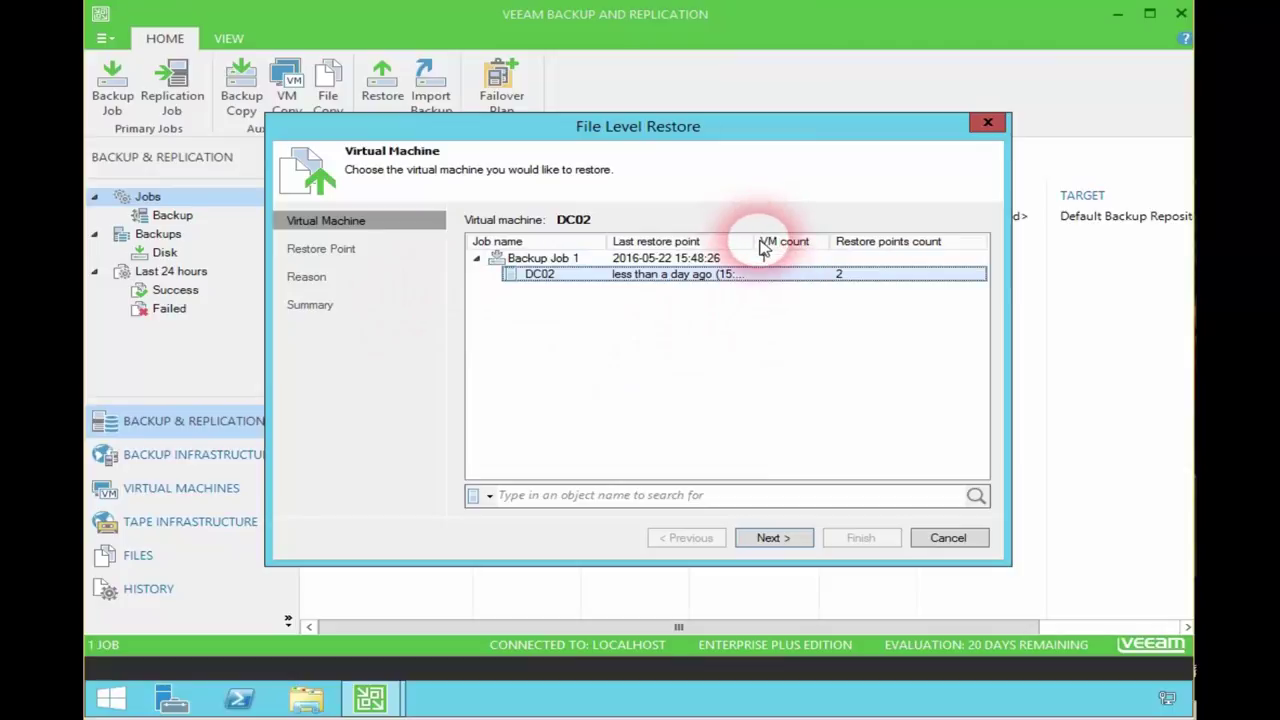
pyautogui.moveTo(755, 244); pyautogui.dragTo(795, 246)
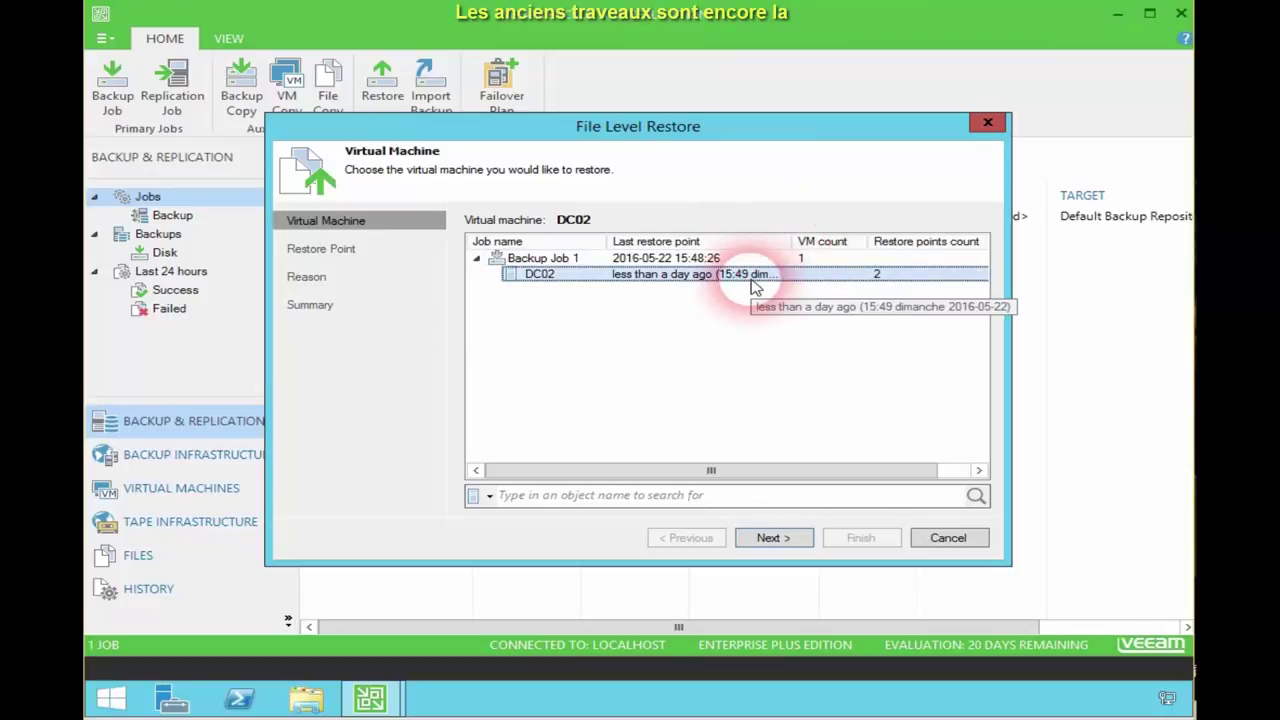
pyautogui.click(768, 537)
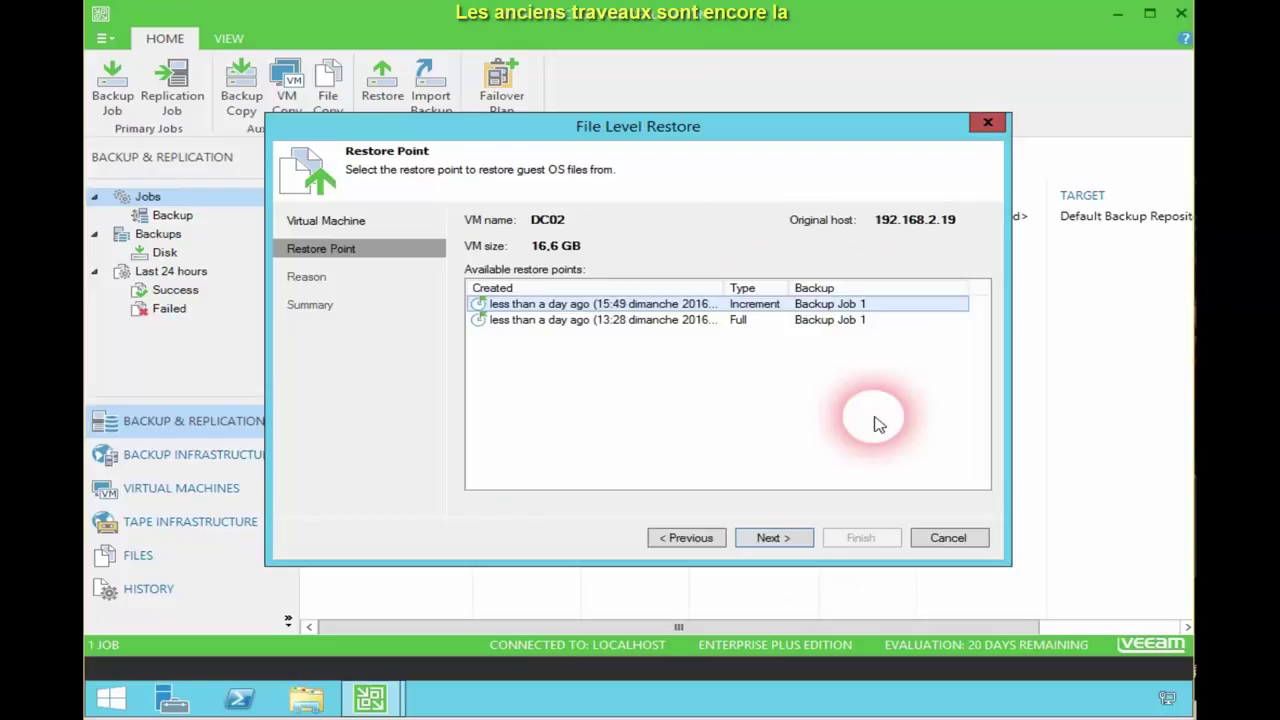
# - Select the full restore point created at 13:28, leave the restore reason empty, and finish the File Level Restore wizard
pyautogui.click(632, 321)
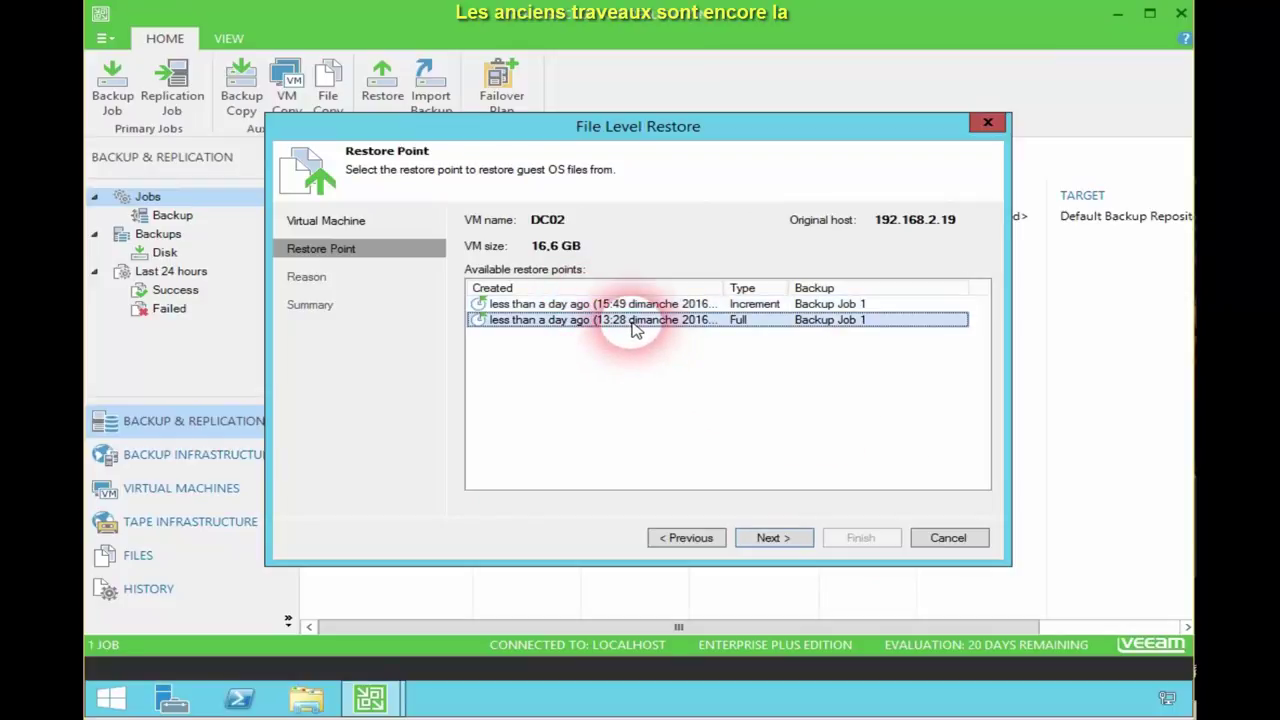
pyautogui.click(771, 541)
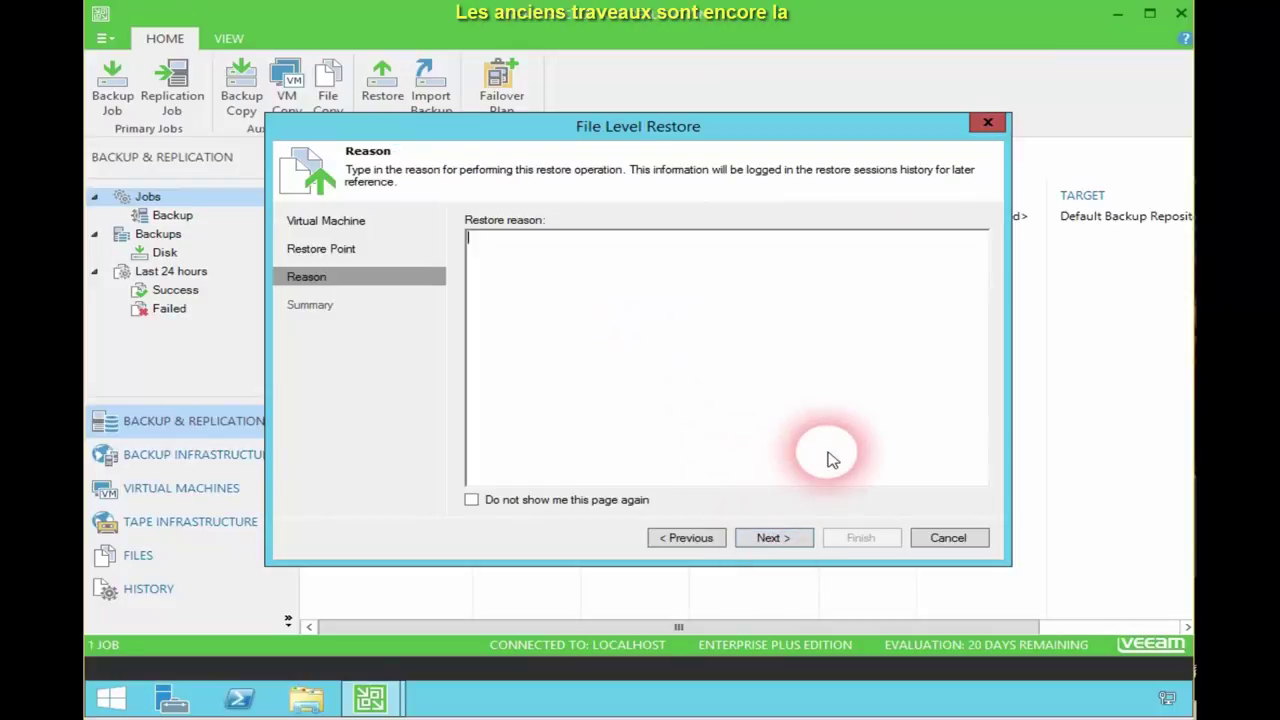
pyautogui.click(787, 538)
pyautogui.click(855, 540)
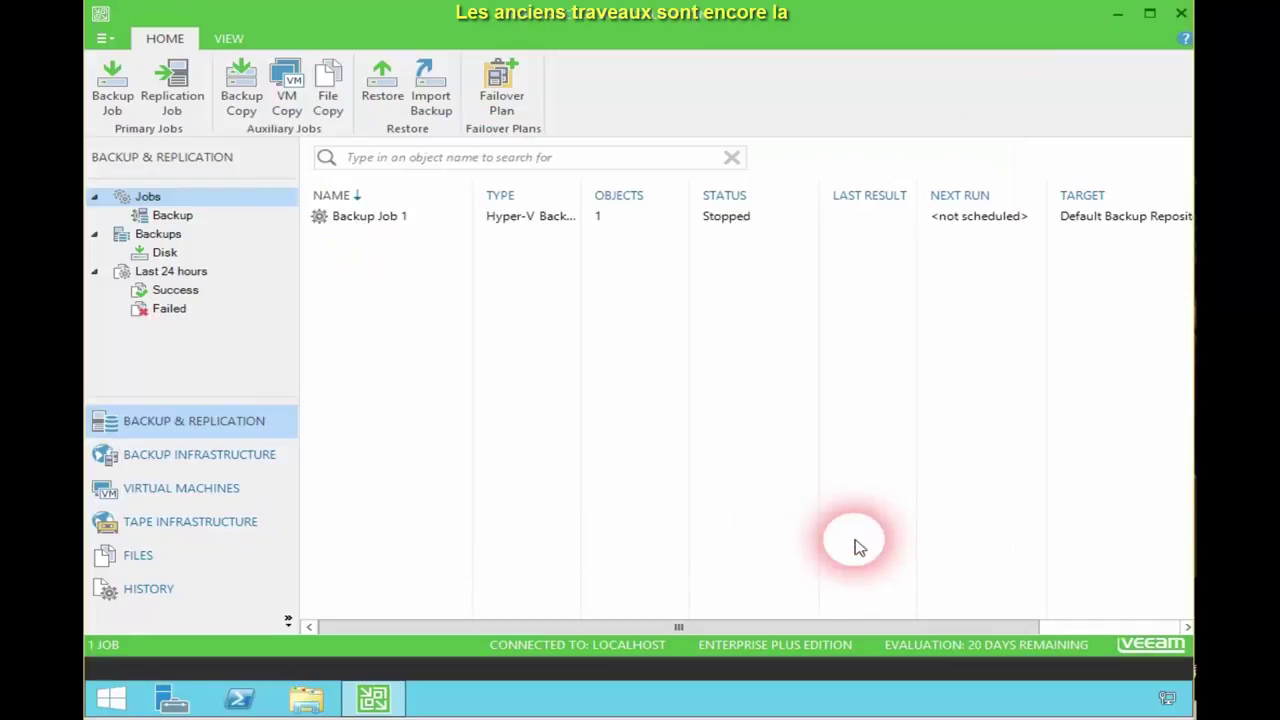